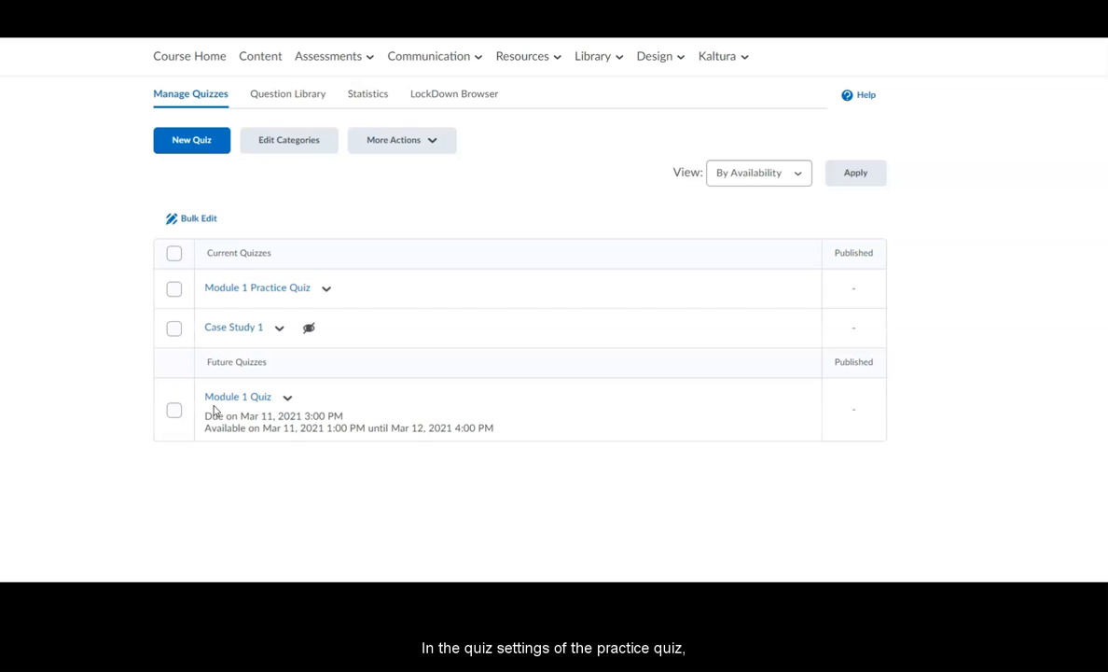
Set Module 1 Practice Quiz's default submission view message to "Thank you for submitting your practice quiz." plus the Module 1 Quiz password, and save it
{"action": "left_click", "coordinate": [270, 290]}
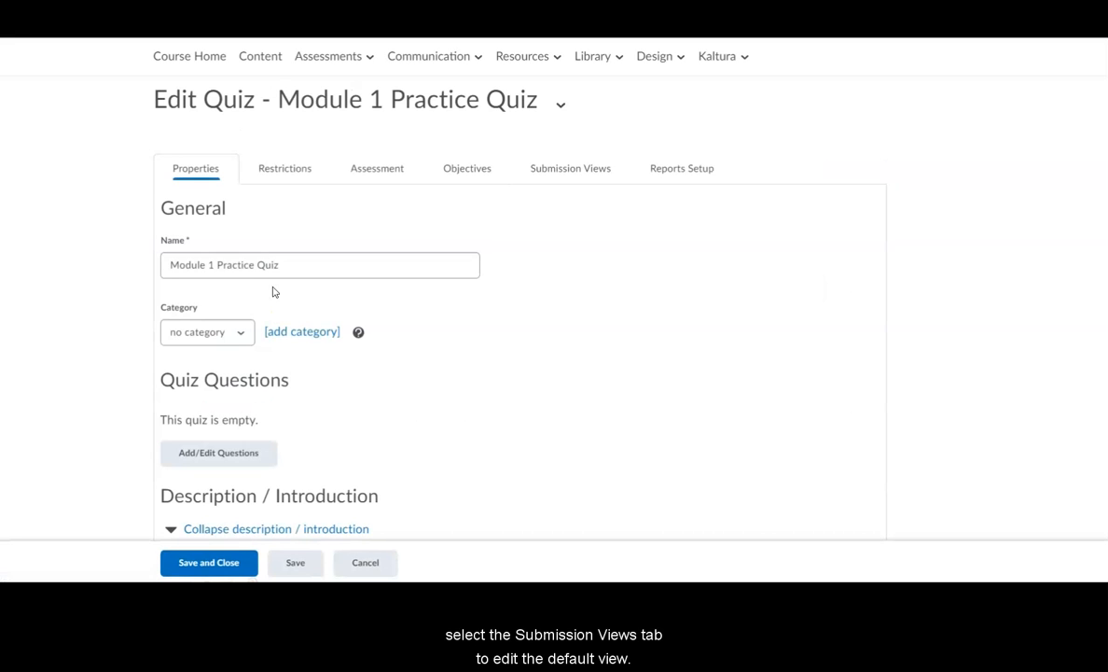
{"action": "left_click", "coordinate": [576, 179]}
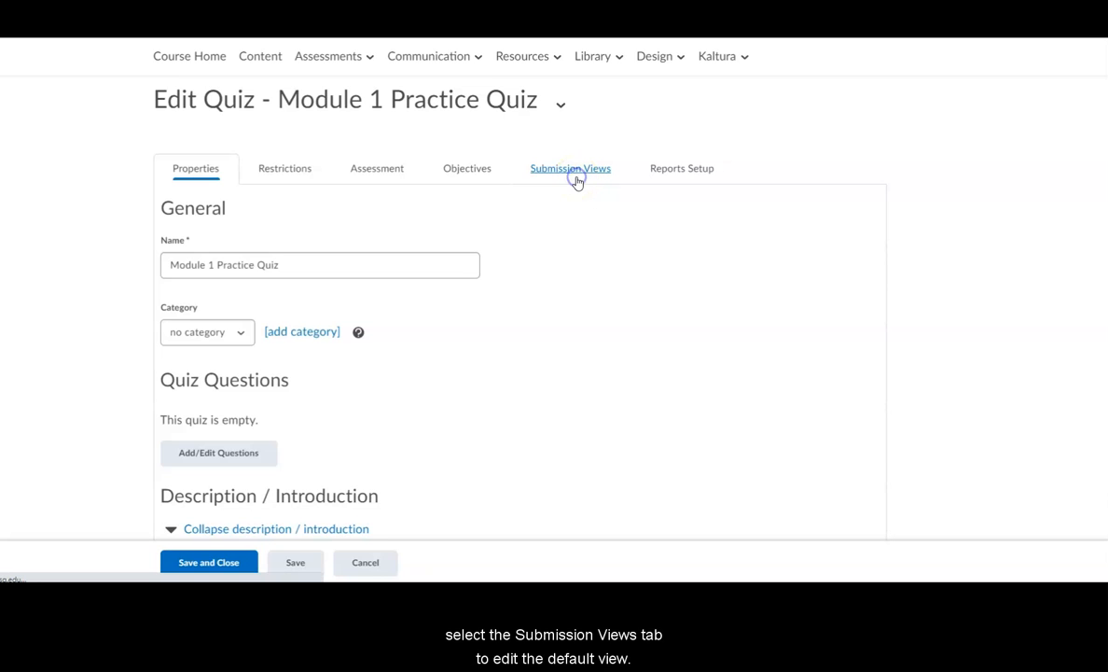
{"action": "left_click", "coordinate": [207, 262]}
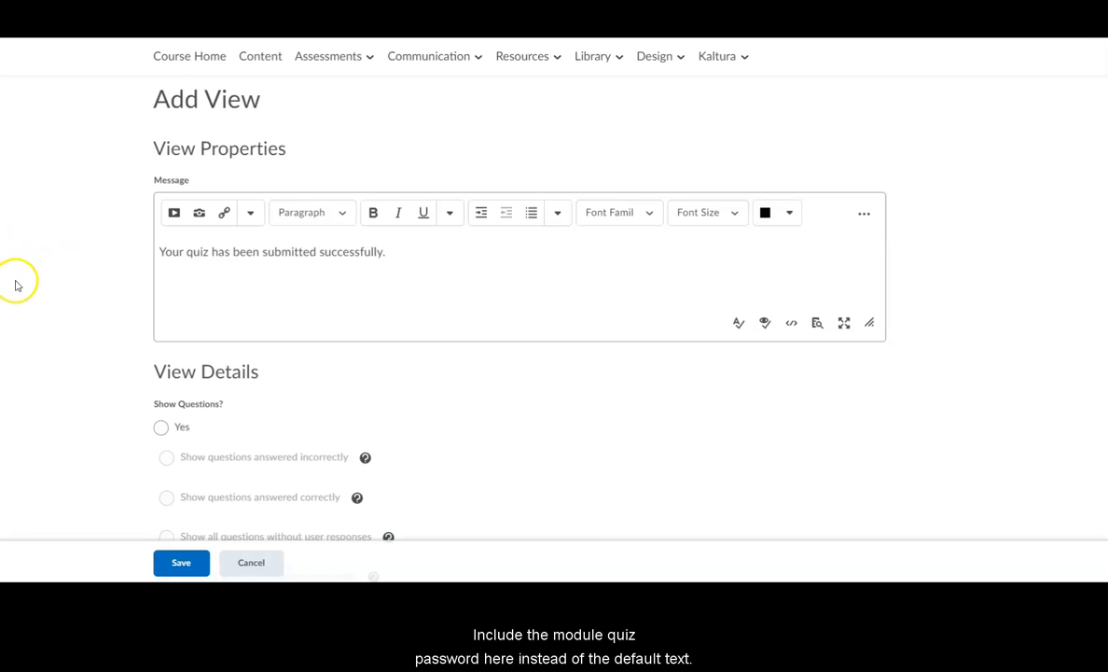
{"action": "triple_click", "coordinate": [163, 256]}
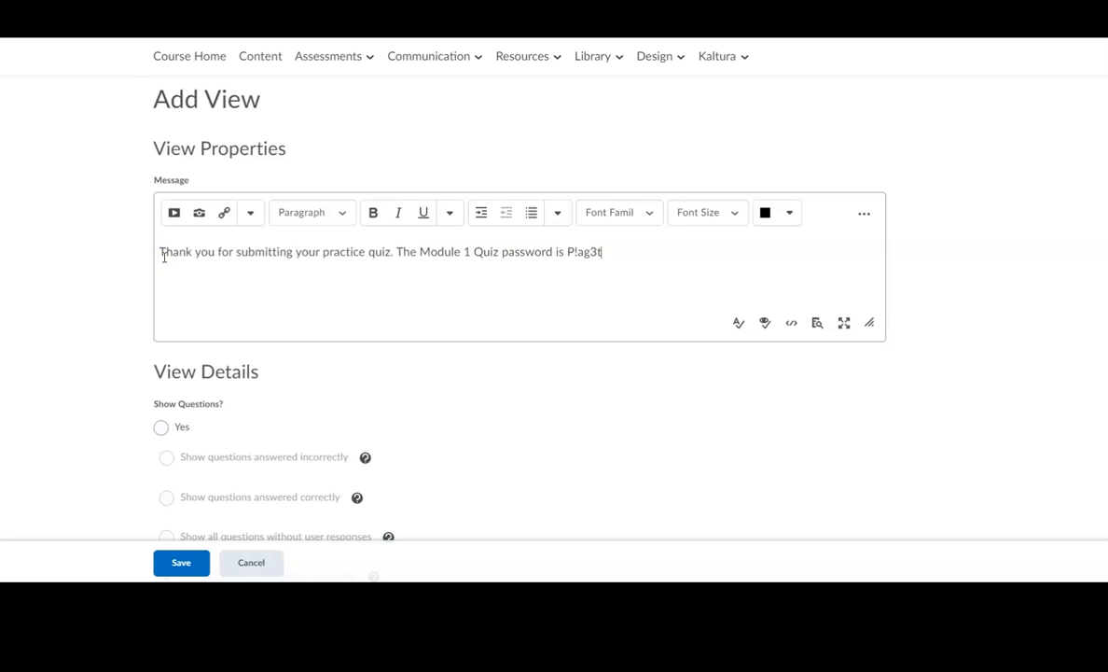
{"action": "left_click", "coordinate": [181, 563]}
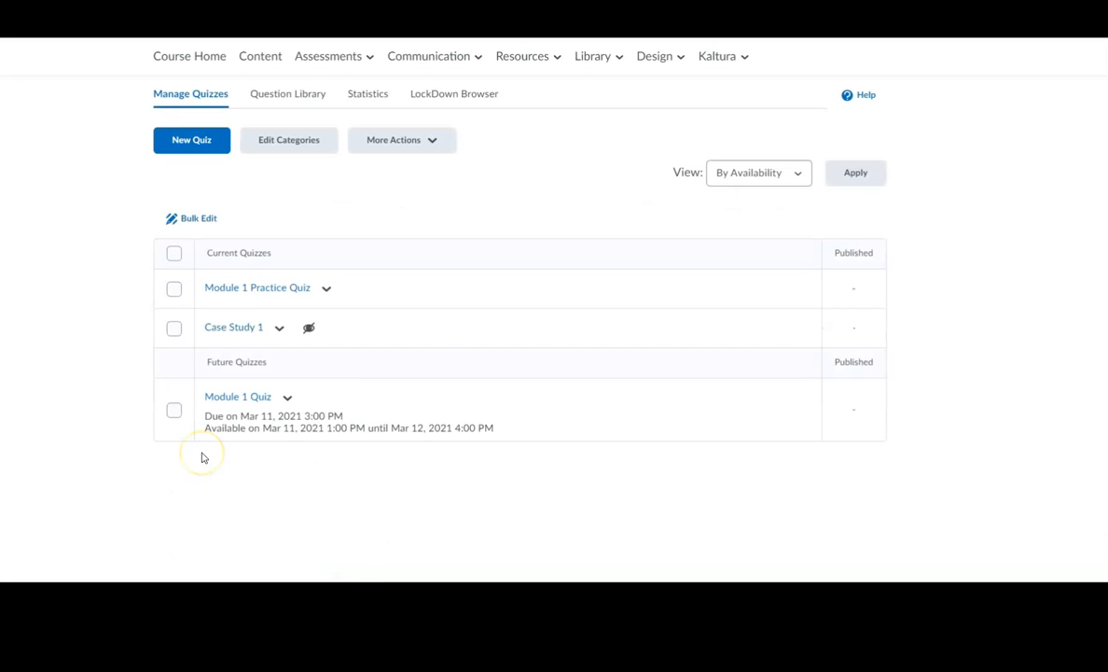
Create and attach a release condition on Module 1 Quiz requiring a completed quiz attempt on Module 1 Practice Quiz, with 1 attempt
{"action": "left_click", "coordinate": [233, 399]}
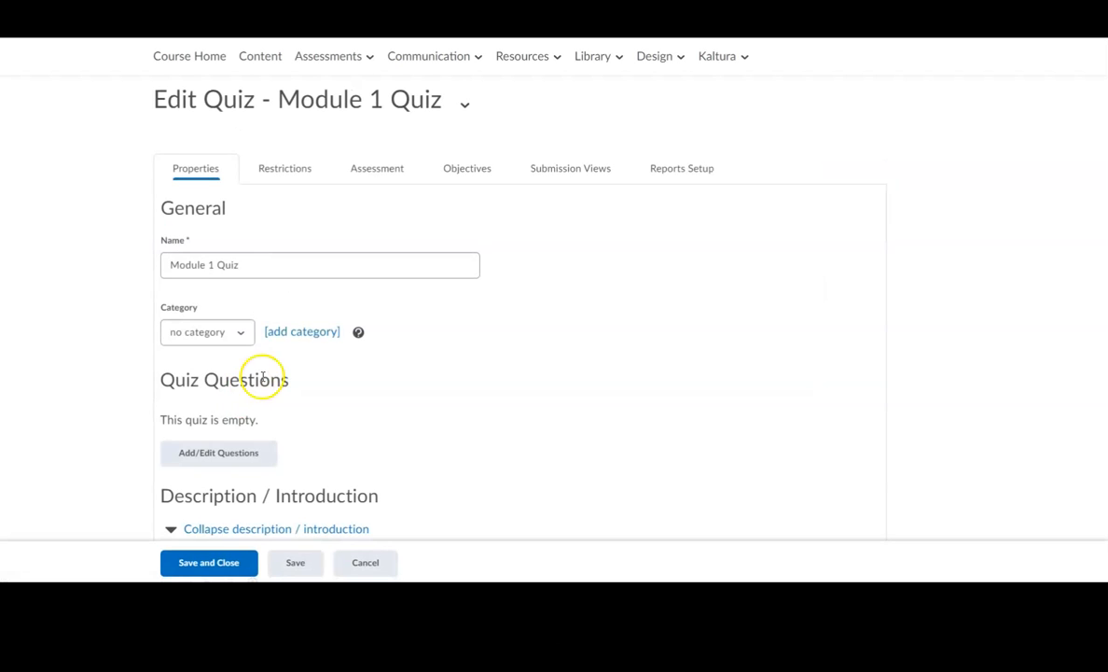
{"action": "left_click", "coordinate": [284, 175]}
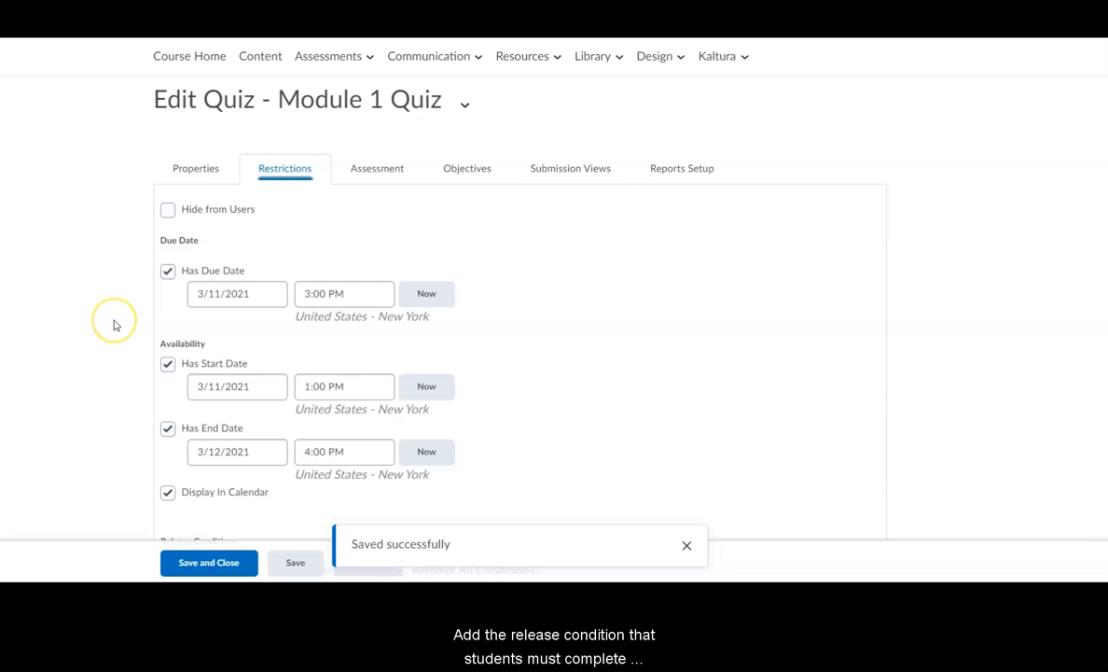
{"action": "scroll", "coordinate": [114, 324], "scroll_direction": "down", "scroll_amount": 3}
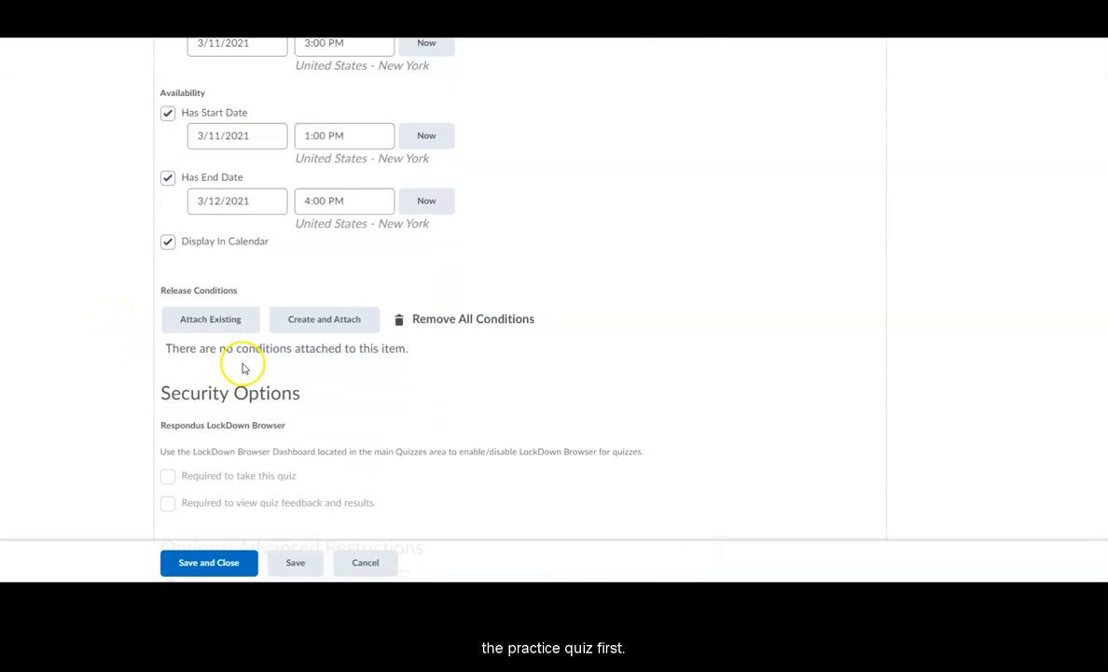
{"action": "left_click", "coordinate": [313, 323]}
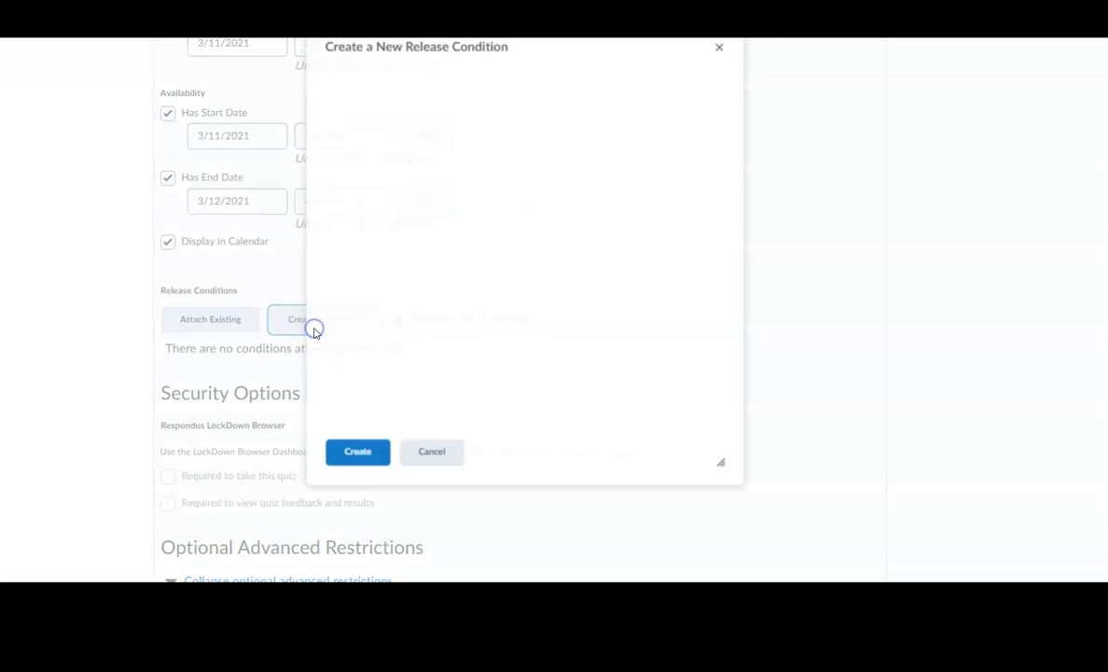
{"action": "left_click", "coordinate": [541, 131]}
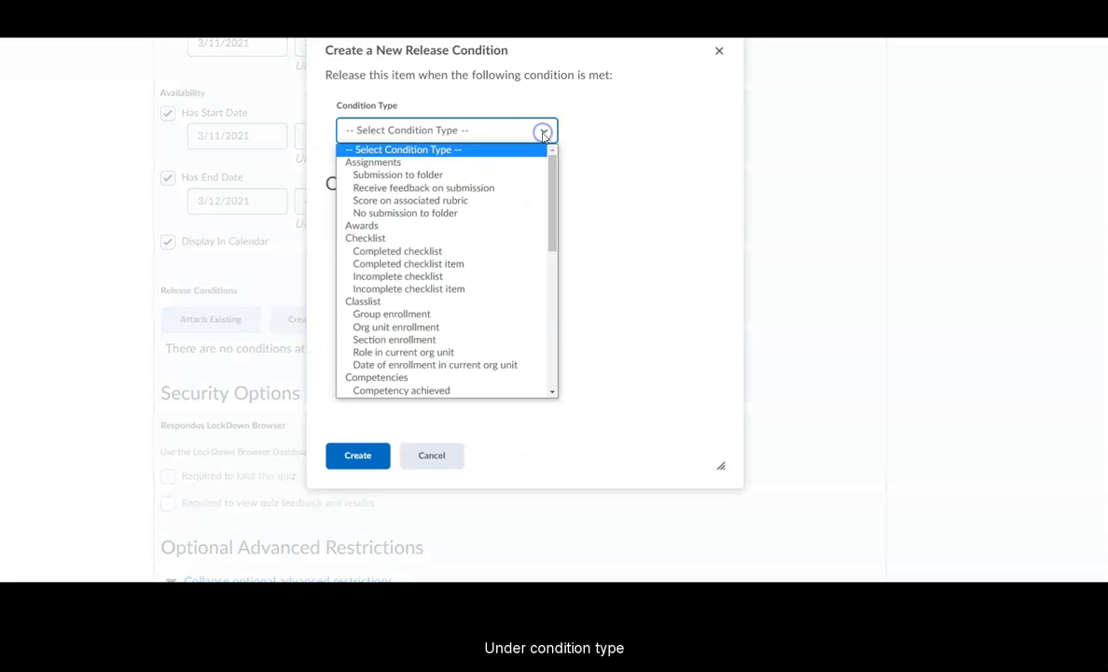
{"action": "left_click_drag", "start_coordinate": [548, 168], "coordinate": [544, 311]}
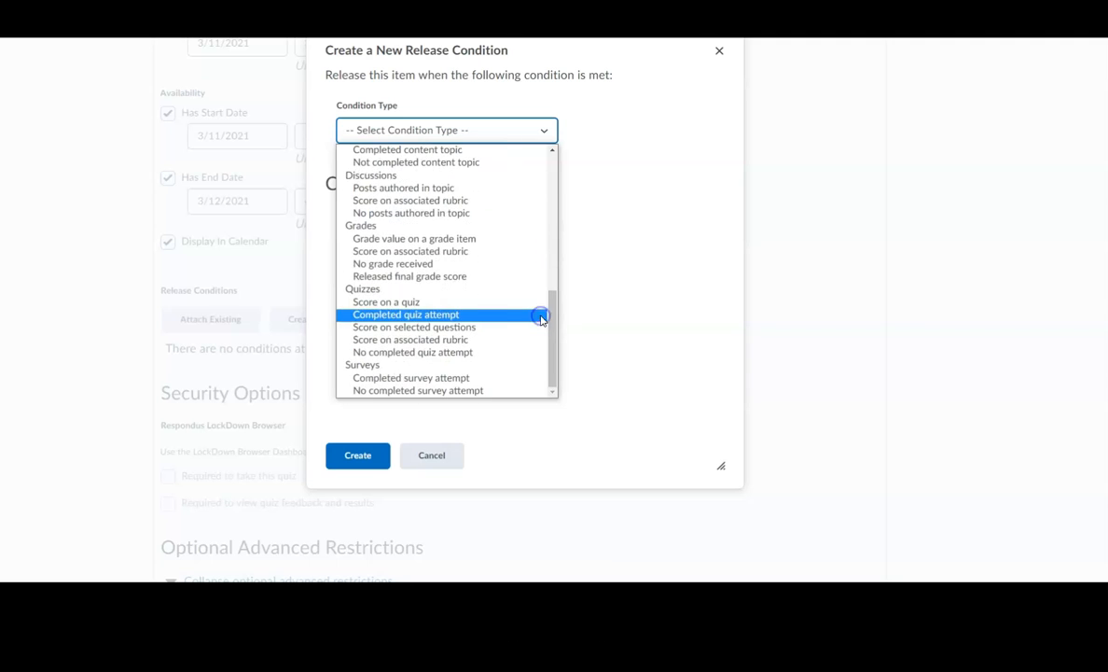
{"action": "left_click", "coordinate": [453, 316]}
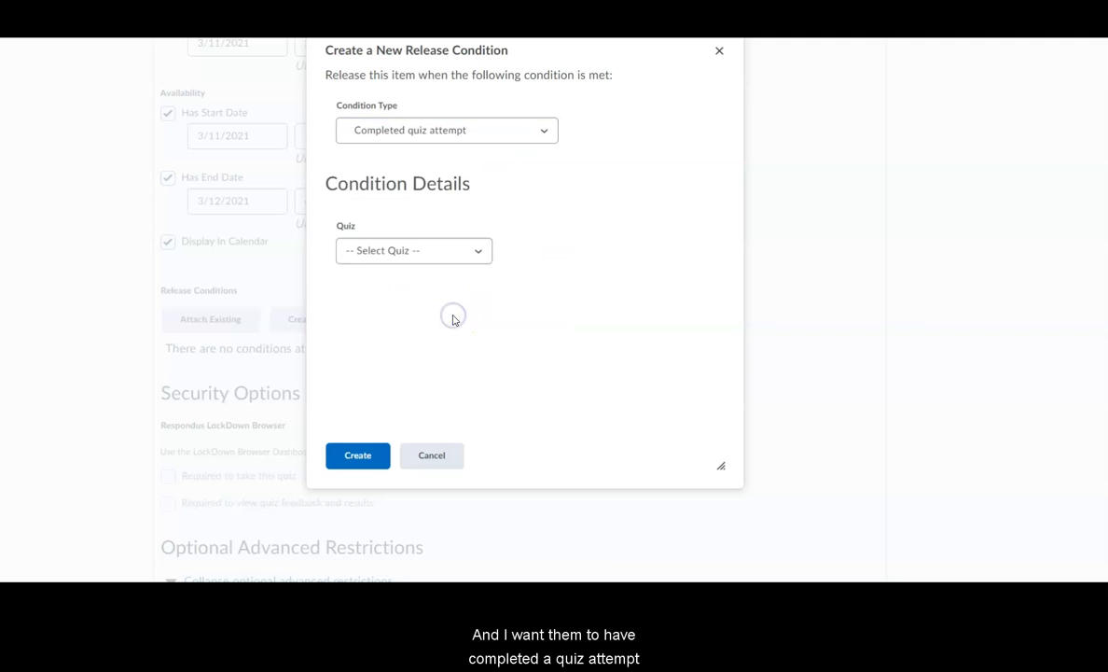
{"action": "left_click", "coordinate": [397, 249]}
{"action": "left_click", "coordinate": [392, 295]}
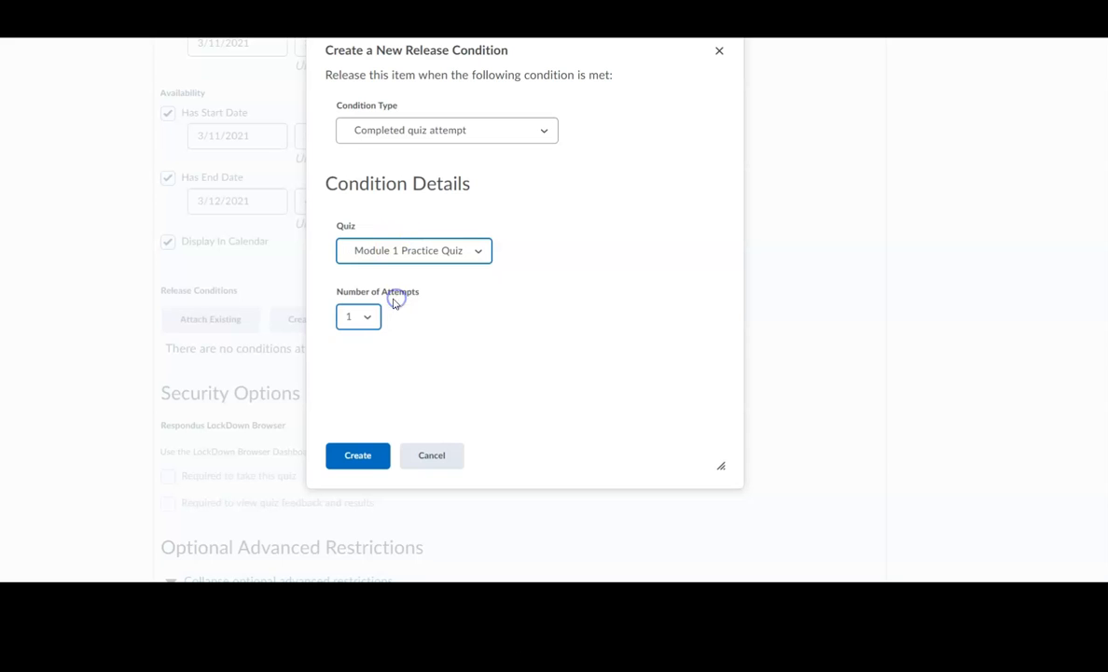
{"action": "left_click", "coordinate": [359, 463]}
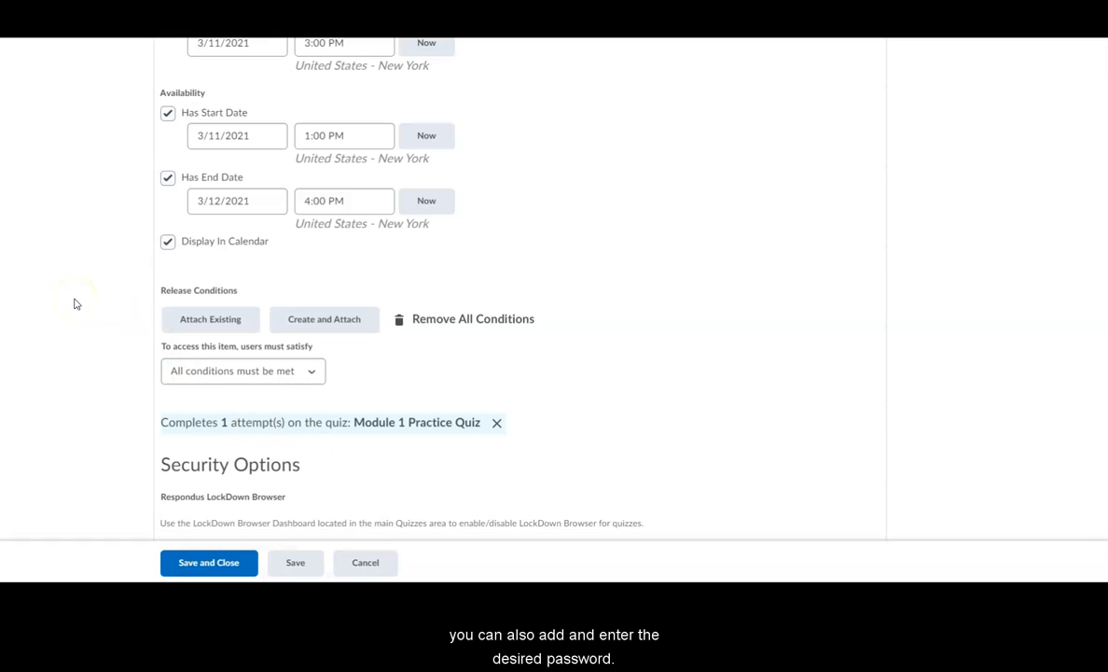
Enter the quiz password in Module 1 Quiz's optional advanced restrictions, then save and close the quiz
{"action": "scroll", "coordinate": [77, 303], "scroll_direction": "down", "scroll_amount": 5}
{"action": "left_click", "coordinate": [189, 332]}
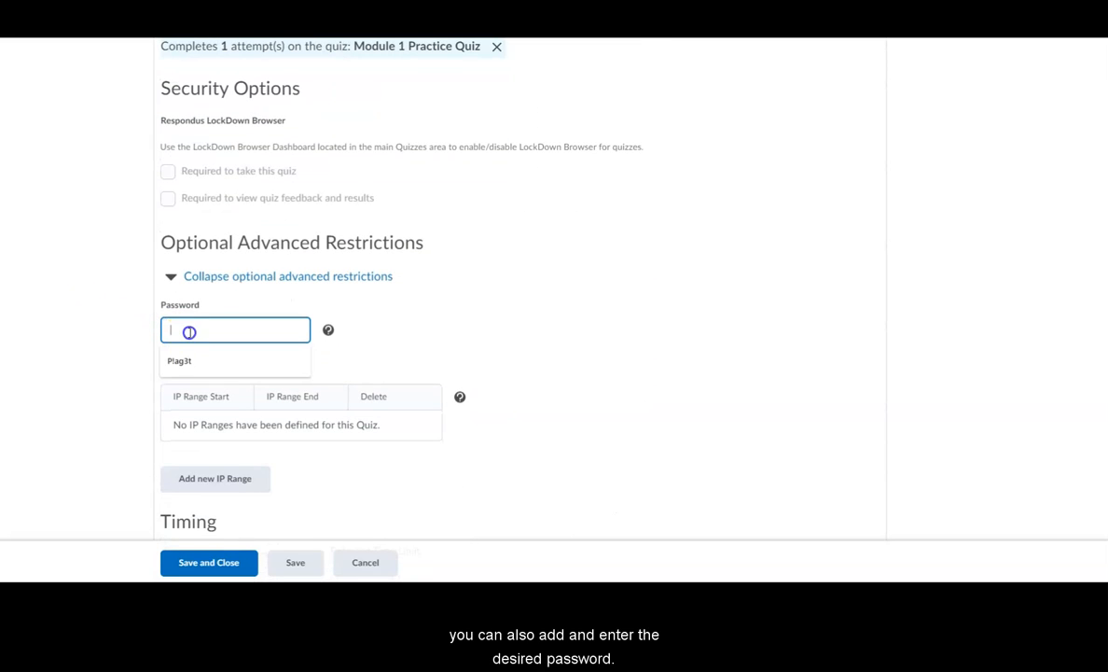
{"action": "left_click", "coordinate": [182, 360]}
{"action": "left_click", "coordinate": [136, 347]}
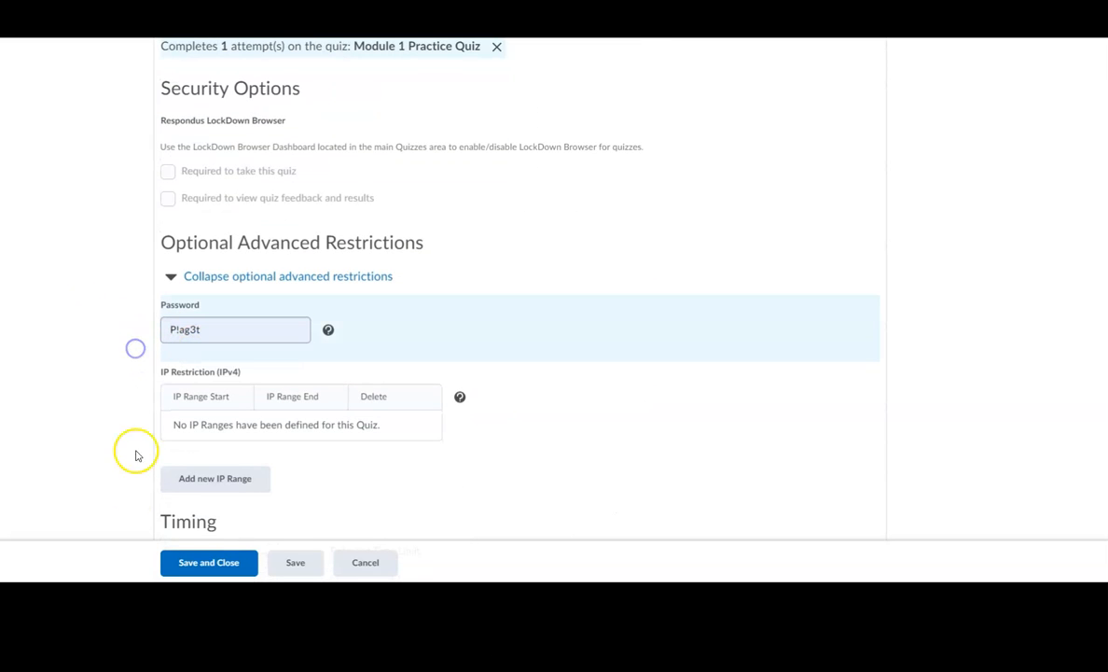
{"action": "left_click", "coordinate": [210, 564]}
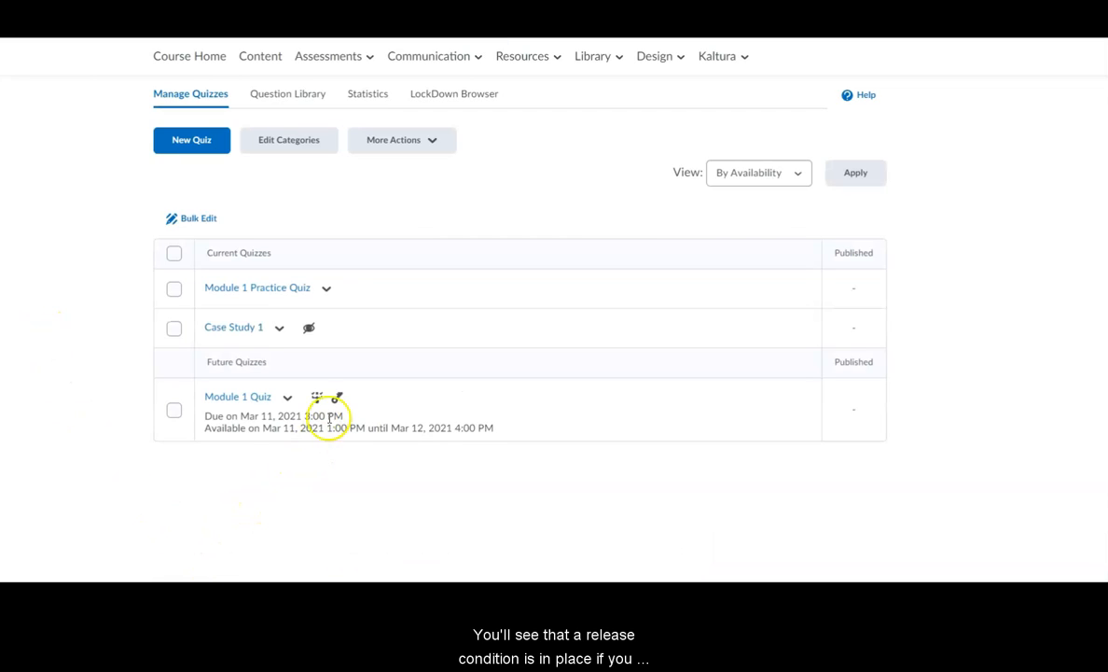
{"action": "mouse_move", "coordinate": [316, 408]}
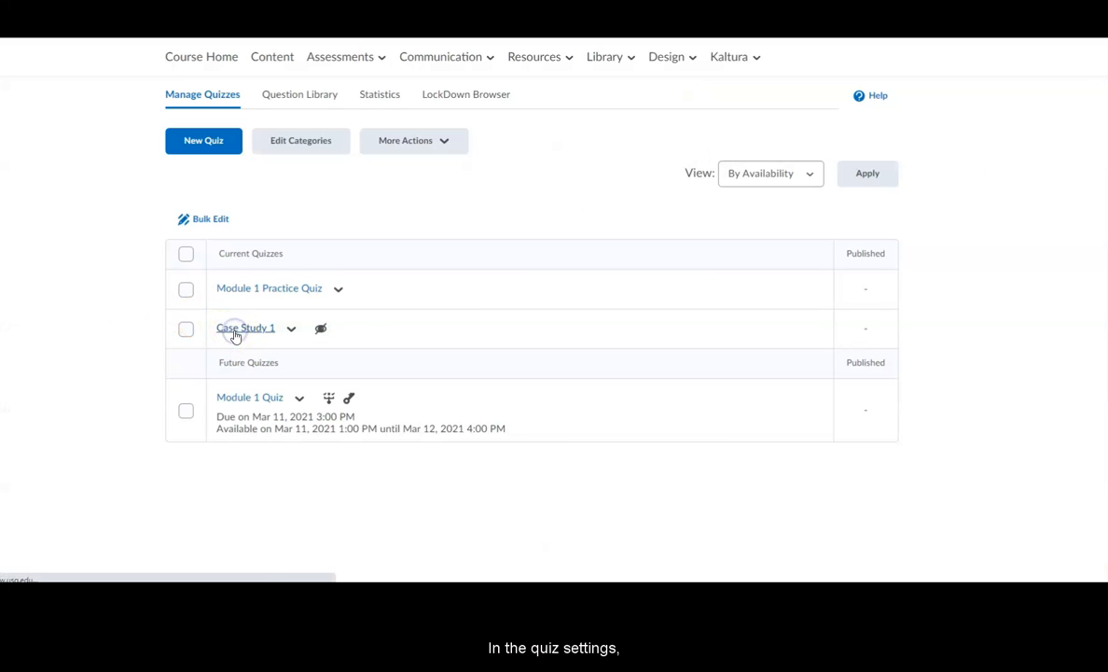
Attach a new Group enrollment release condition for Group 1 to the Case Study 1 quiz, then save and close it
{"action": "left_click", "coordinate": [235, 330]}
{"action": "left_click", "coordinate": [311, 179]}
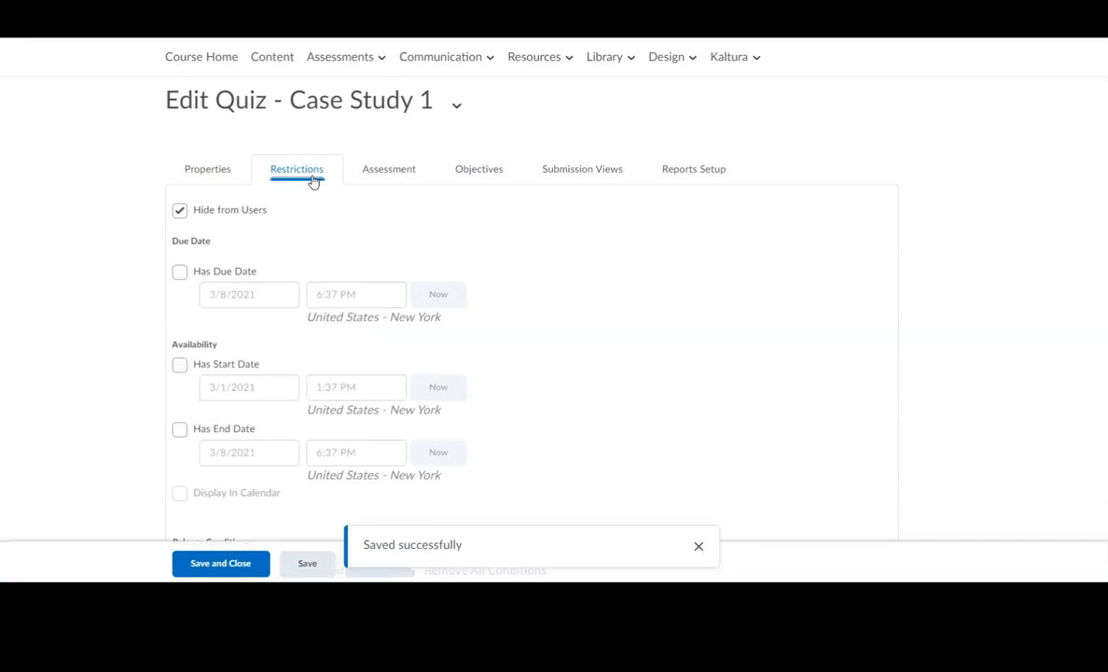
{"action": "scroll", "coordinate": [217, 334], "scroll_direction": "down", "scroll_amount": 5}
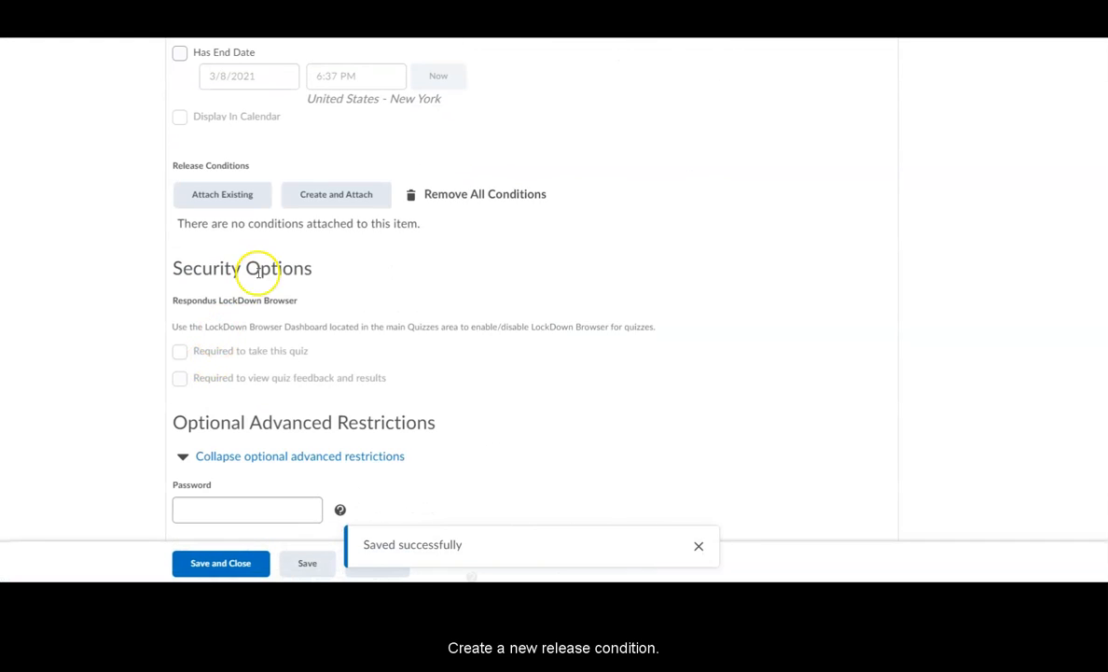
{"action": "left_click", "coordinate": [335, 202]}
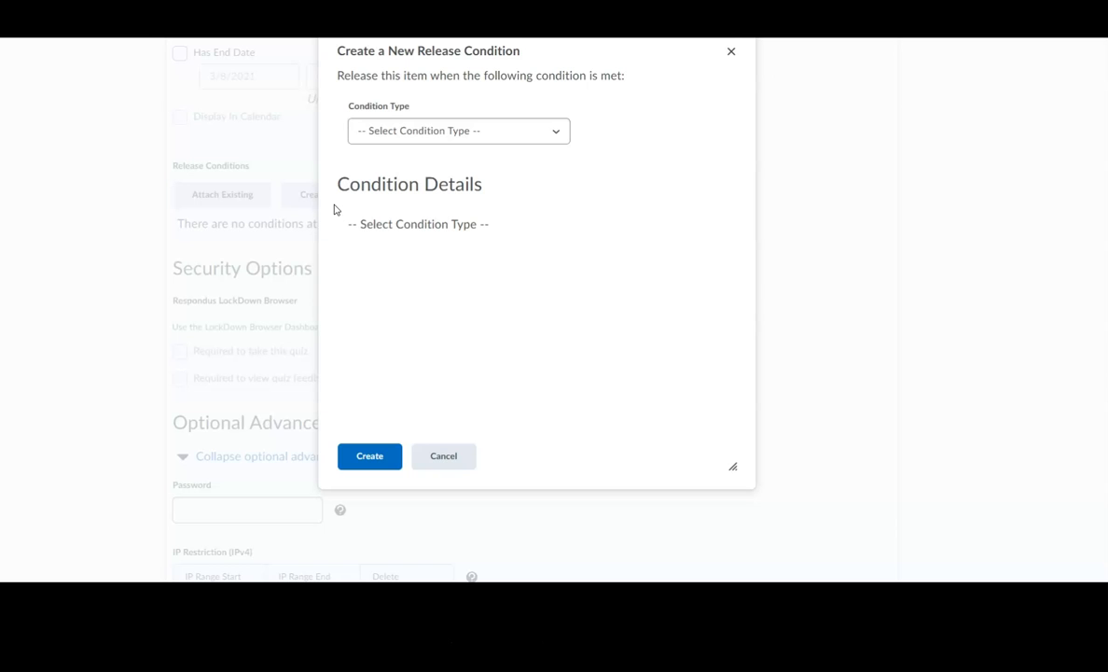
{"action": "left_click", "coordinate": [558, 134]}
{"action": "left_click_drag", "start_coordinate": [565, 173], "coordinate": [566, 214]}
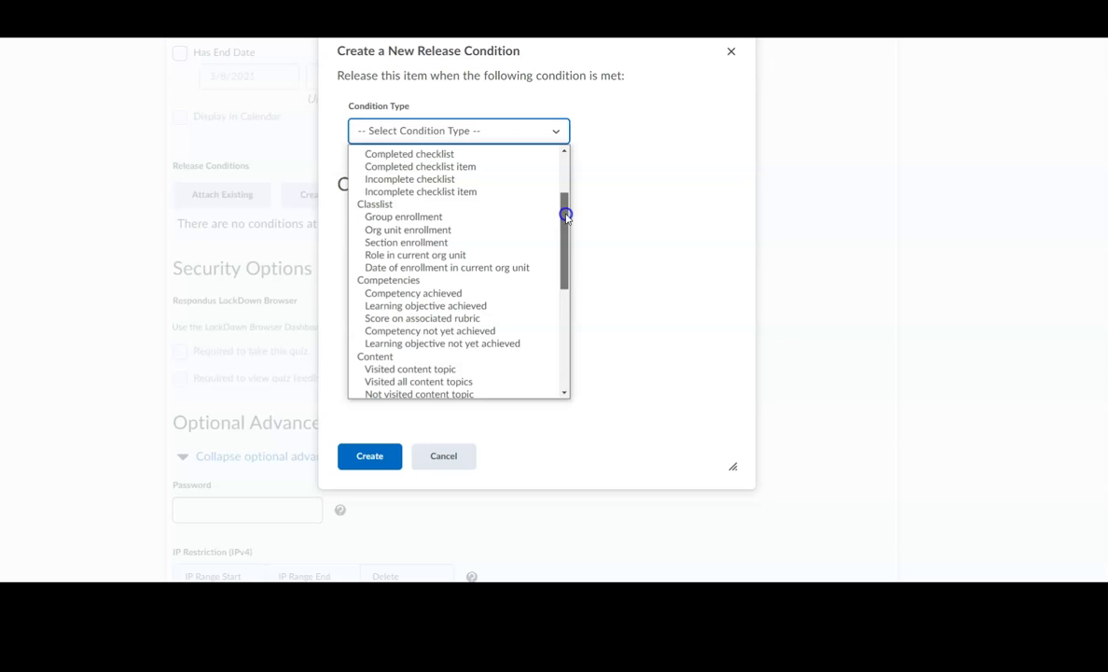
{"action": "left_click", "coordinate": [485, 217]}
{"action": "left_click", "coordinate": [461, 252]}
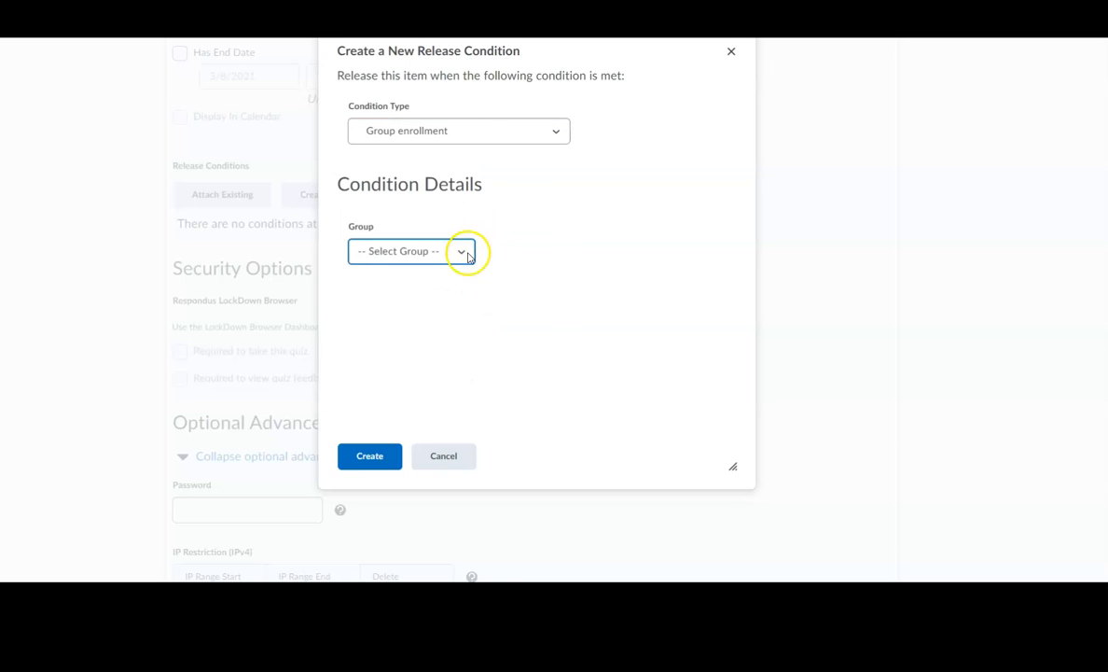
{"action": "left_click", "coordinate": [461, 296]}
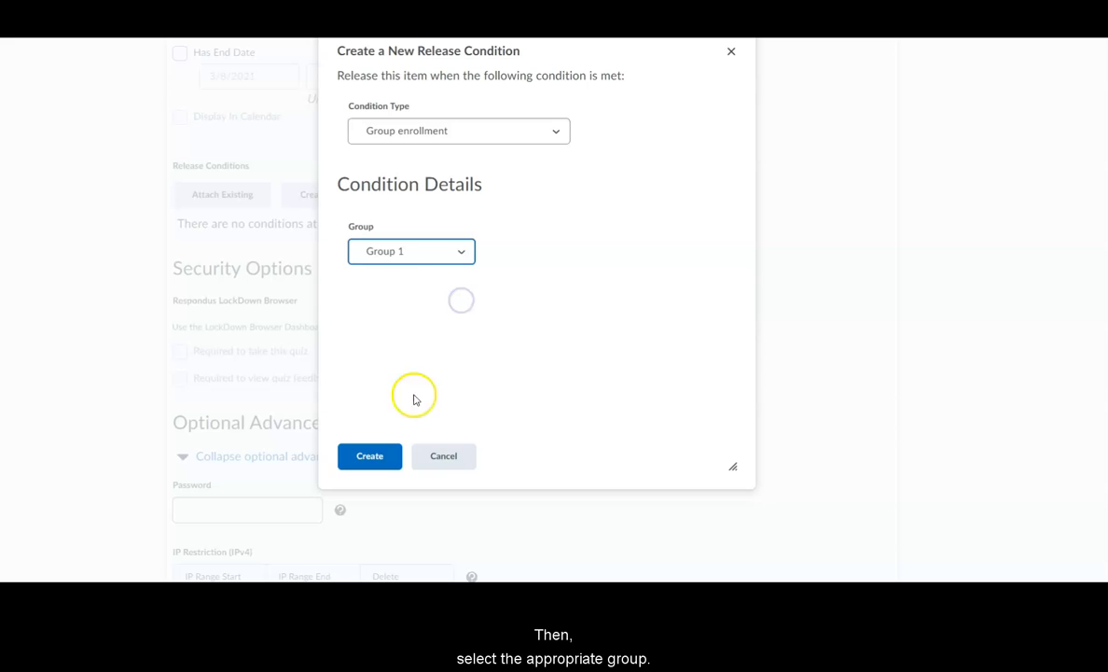
{"action": "left_click", "coordinate": [384, 461]}
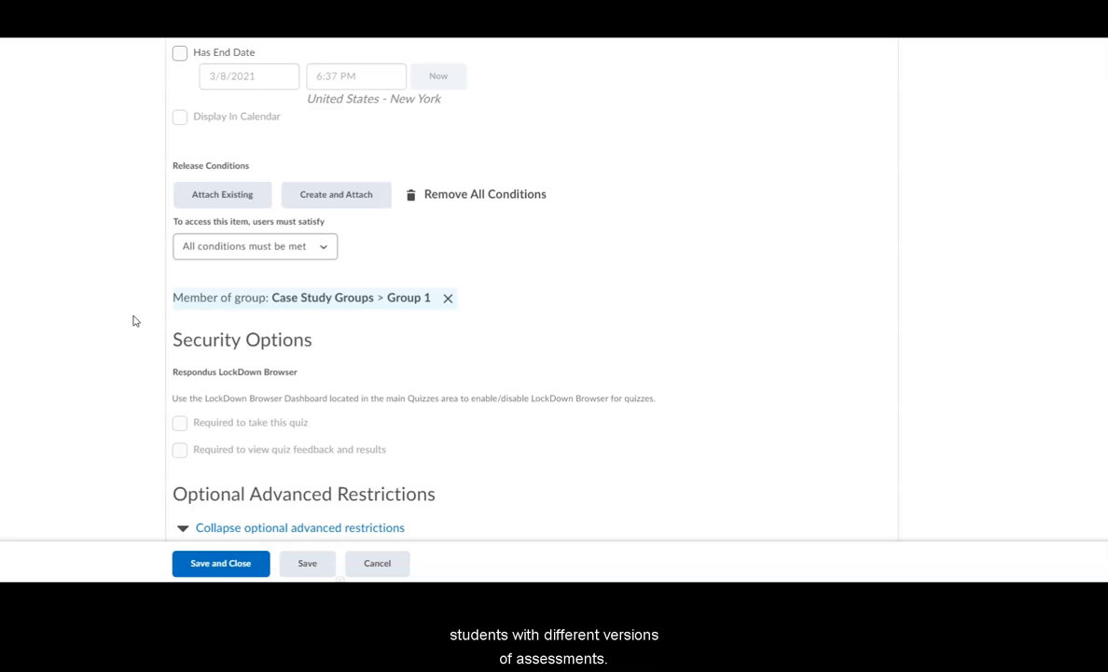
{"action": "left_click", "coordinate": [214, 566]}
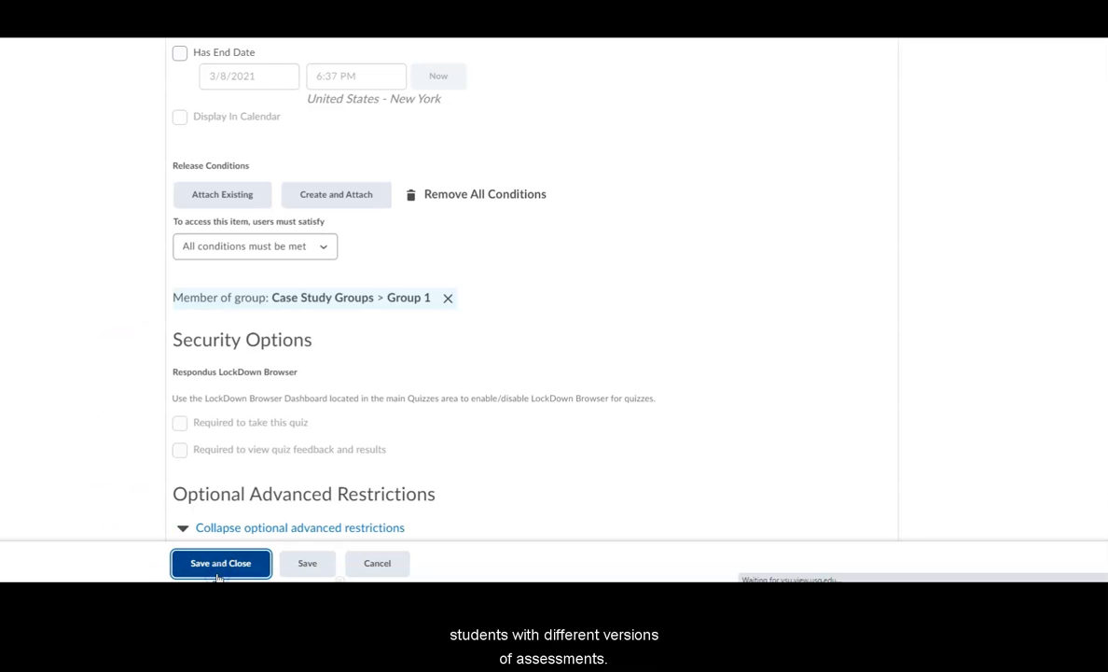